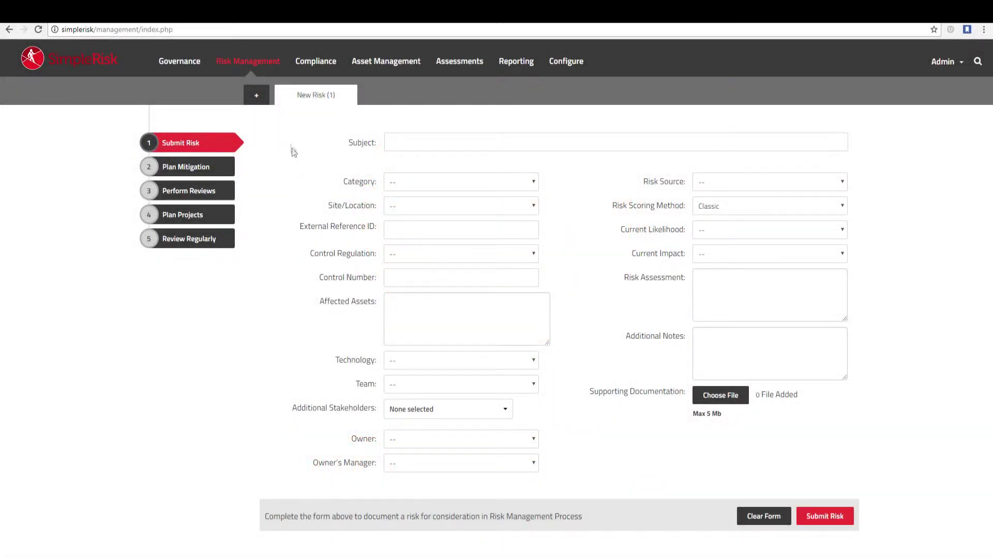
# Open the Governance frameworks list, collapse ComplianceForge DSP's child frameworks, and start a new framework
pyautogui.click(180, 66)
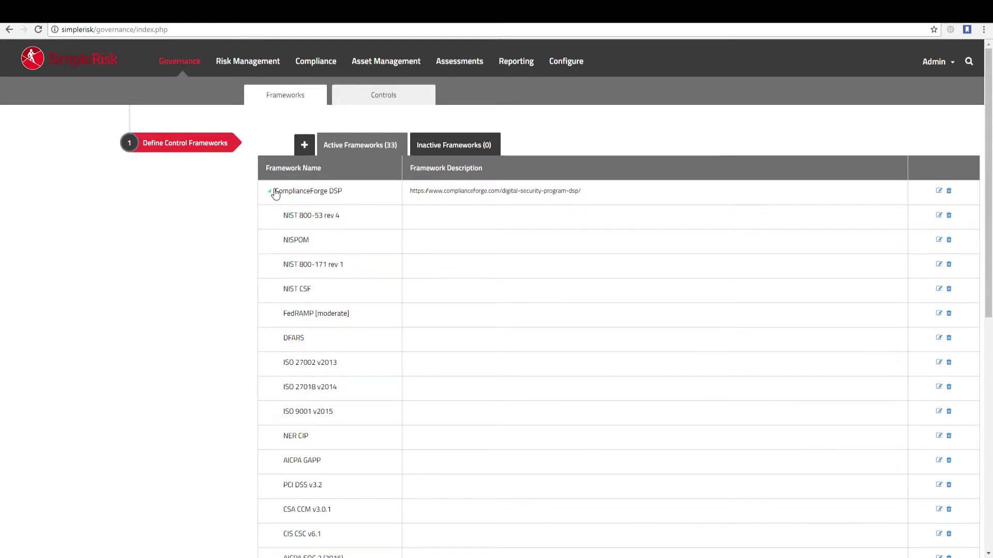
pyautogui.click(274, 191)
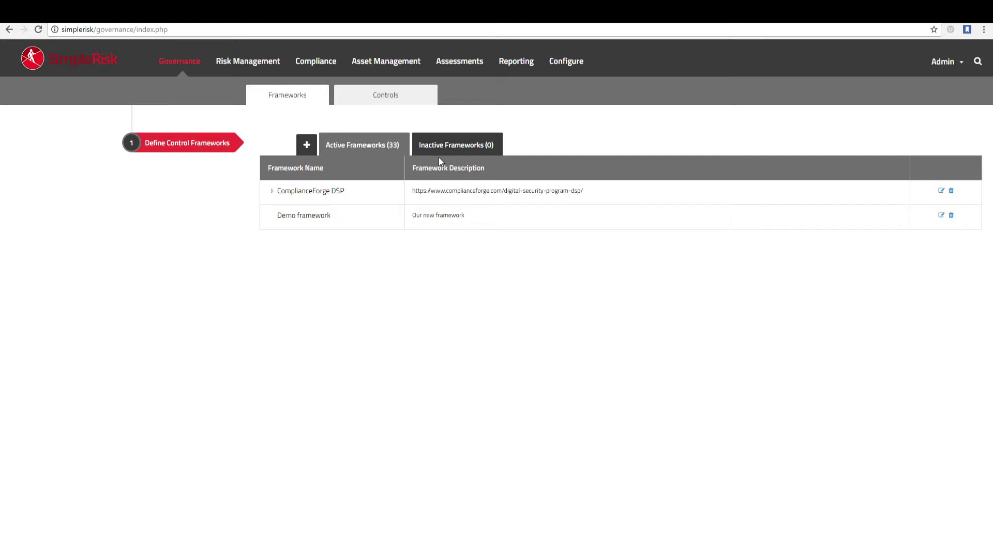
pyautogui.click(307, 146)
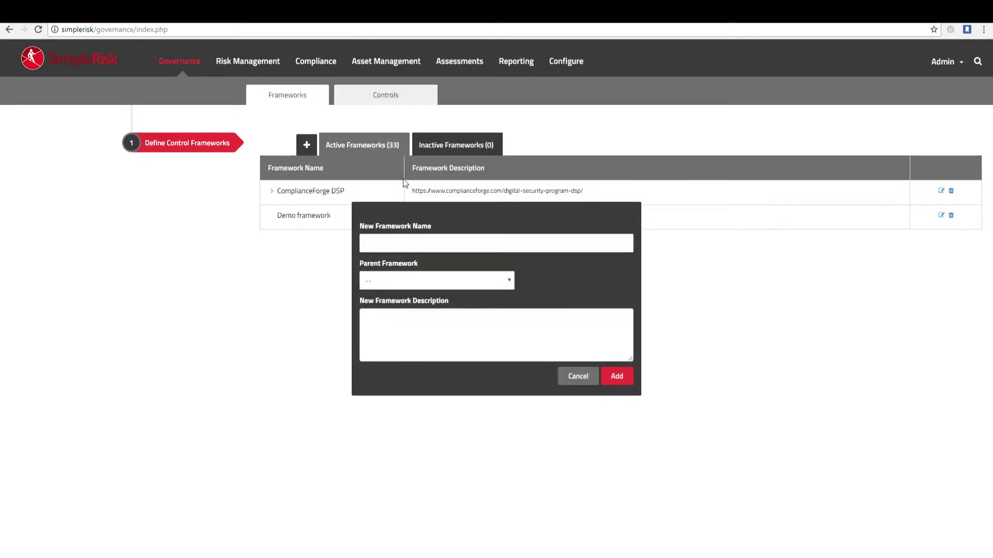
# Add framework 'Demo Framework 2' with parent Demo framework and description 'Our newest framework'
pyautogui.click(438, 245)
pyautogui.write('De')
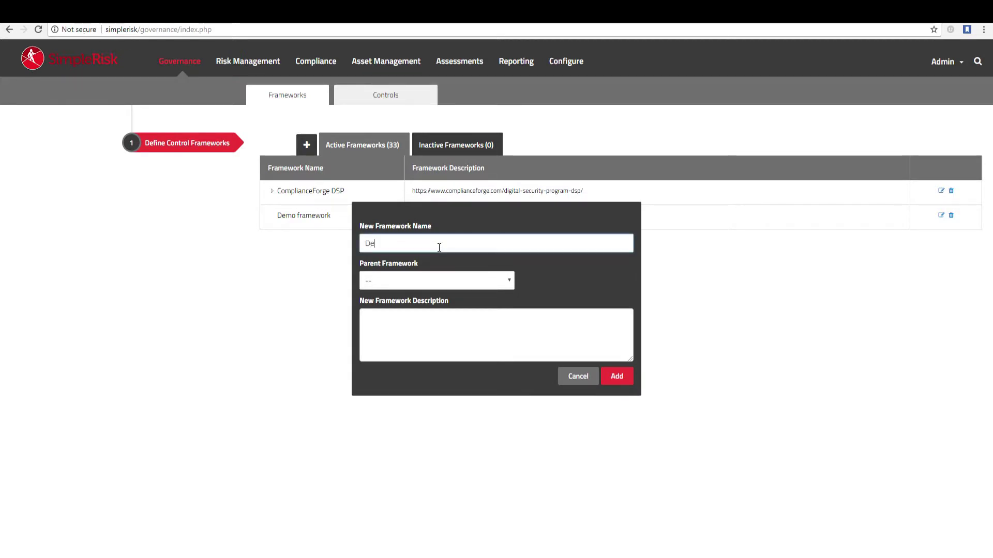
pyautogui.write('mo Framework 2')
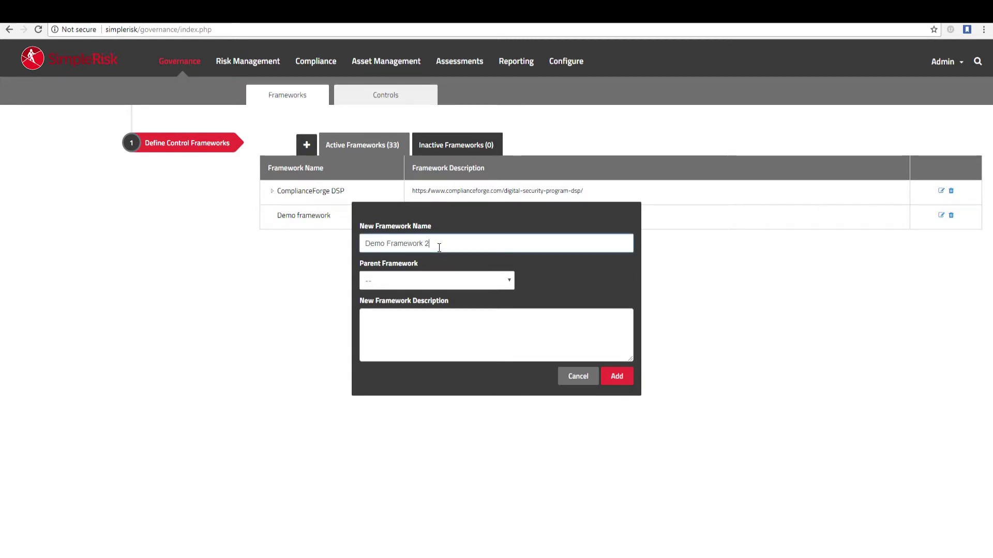
pyautogui.press('Tab')
pyautogui.press('d')
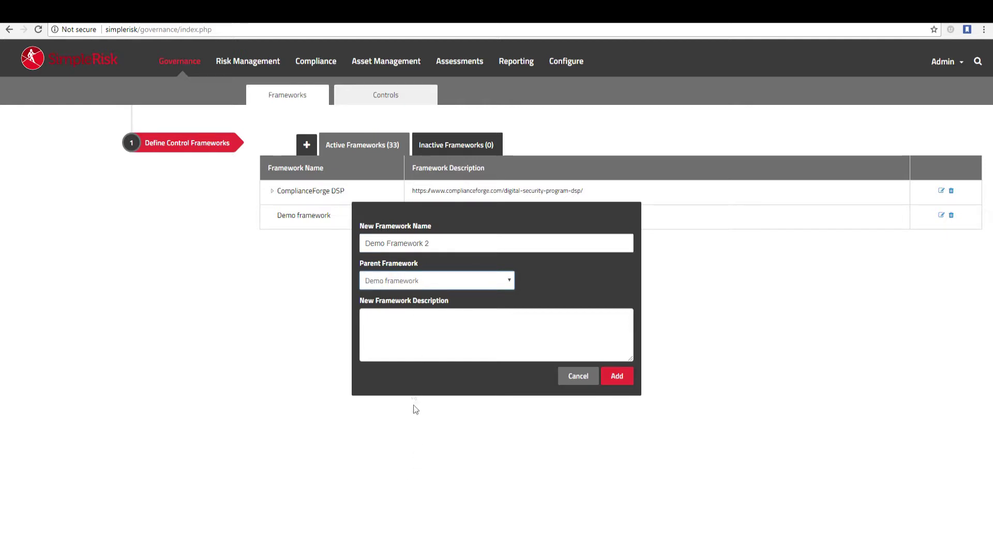
pyautogui.click(421, 344)
pyautogui.write('Our')
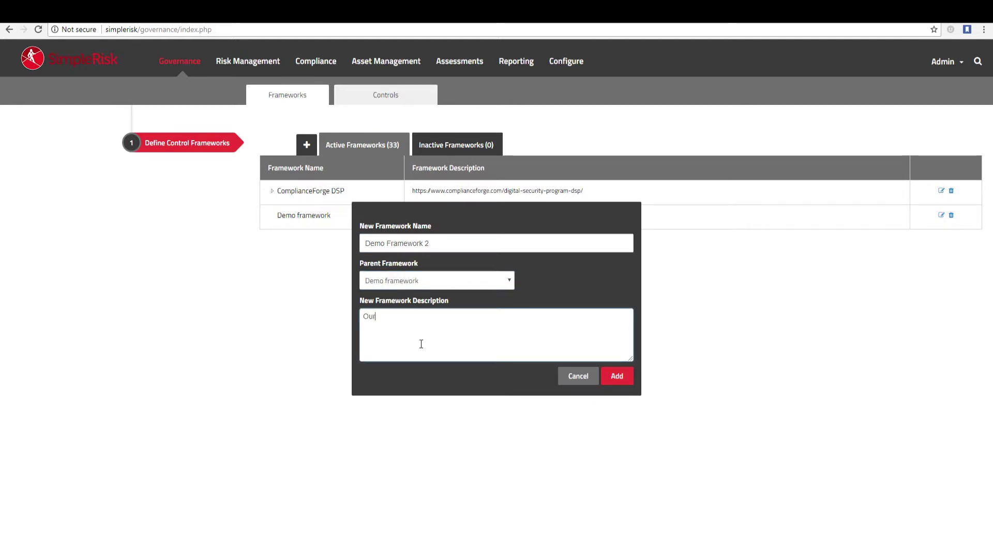
pyautogui.write(' newest framework')
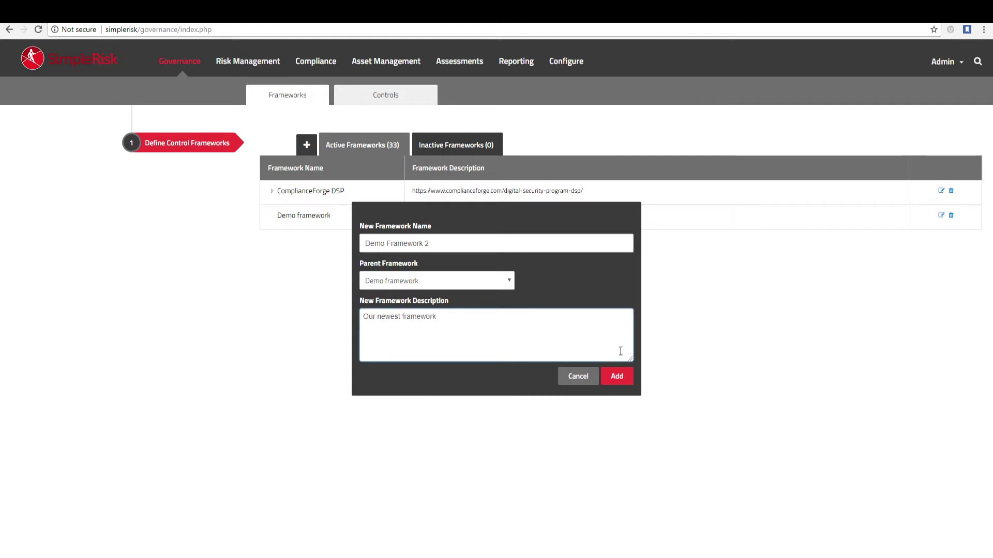
pyautogui.click(616, 383)
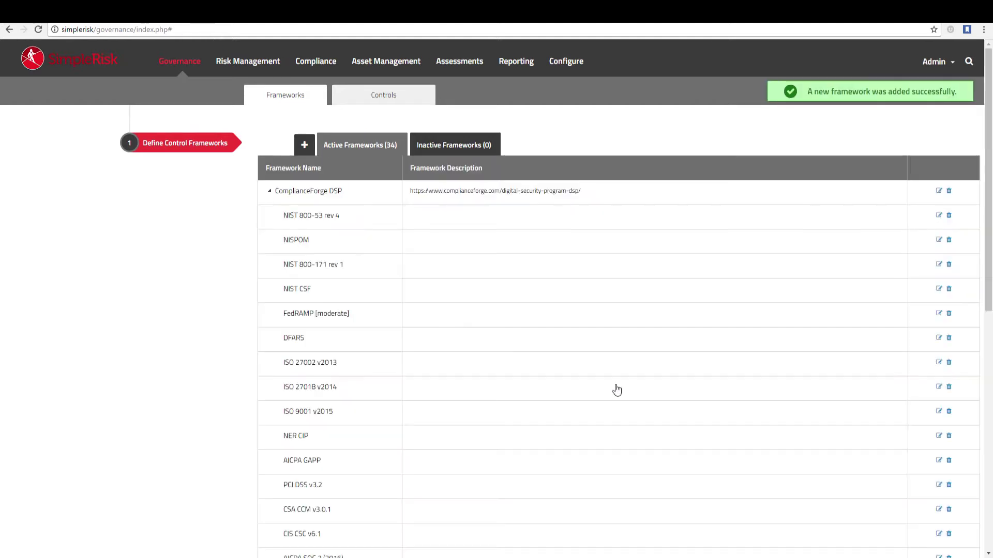
pyautogui.scroll(-2, 593, 376)
pyautogui.scroll(-8, 593, 376)
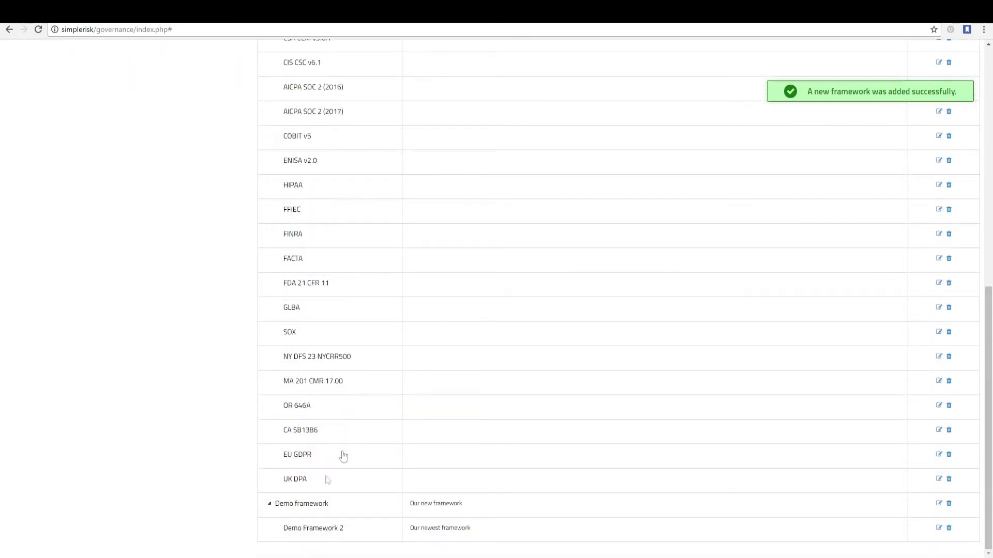
pyautogui.click(270, 503)
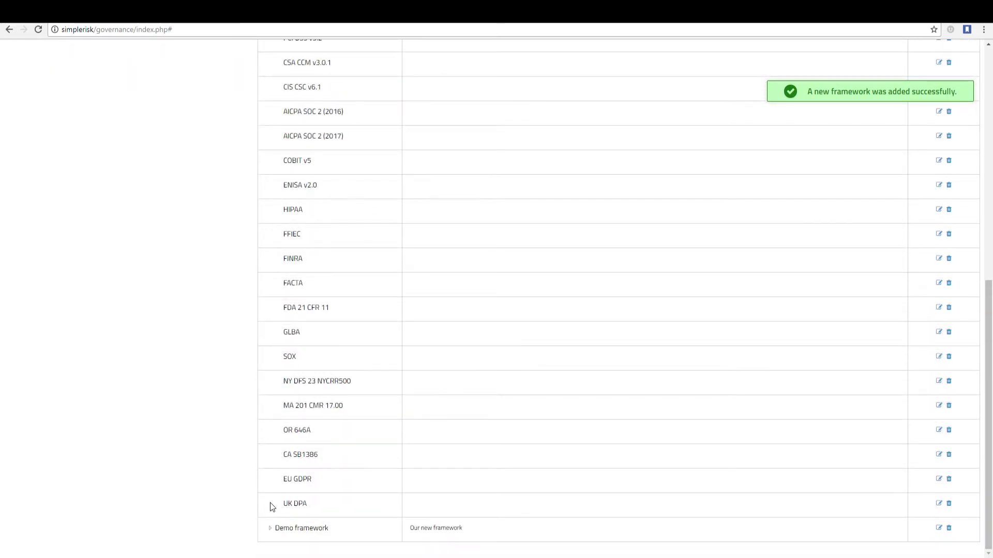
pyautogui.click(302, 528)
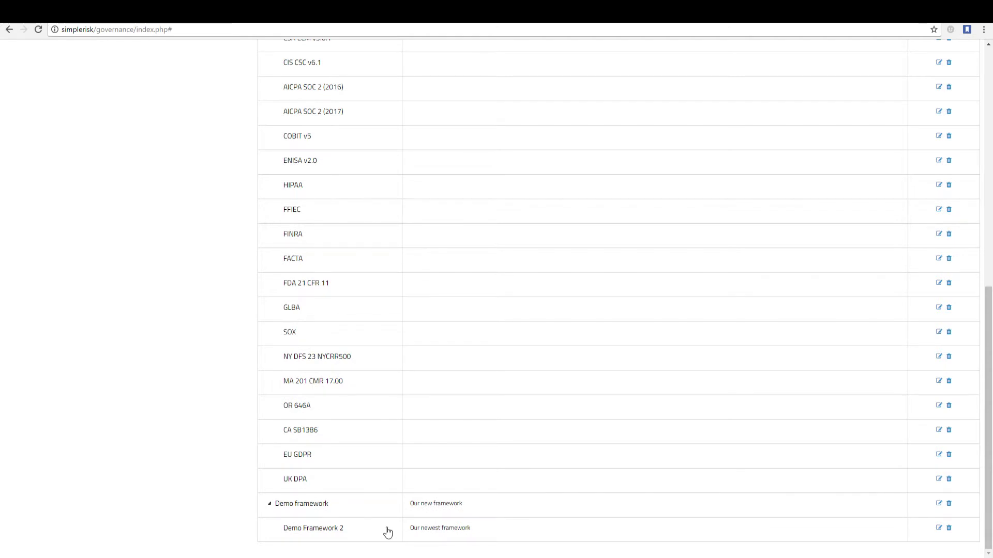
pyautogui.scroll(15, 387, 532)
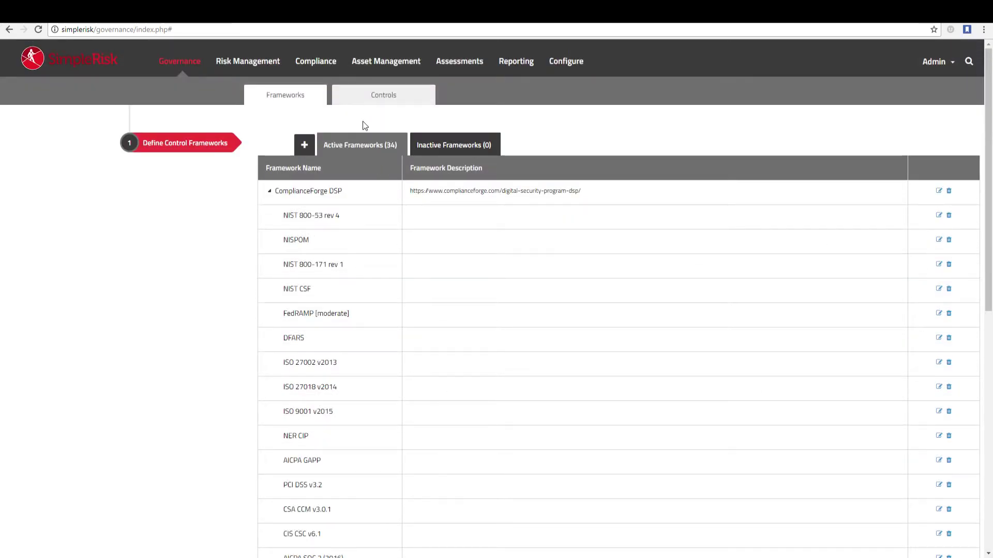
pyautogui.click(178, 64)
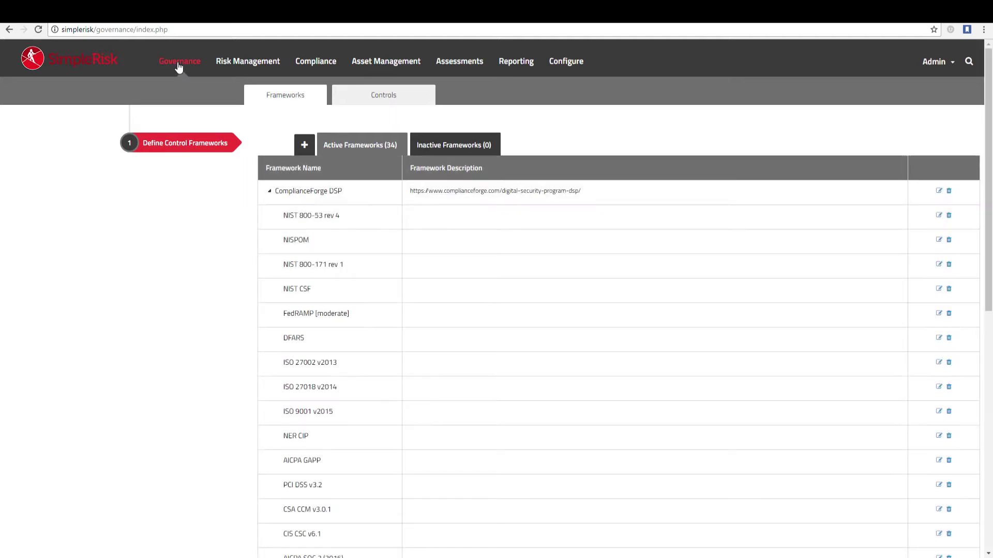
# Show the Controls tab and review the Control Class, Phase and Family filters, leaving each at ALL
pyautogui.click(367, 97)
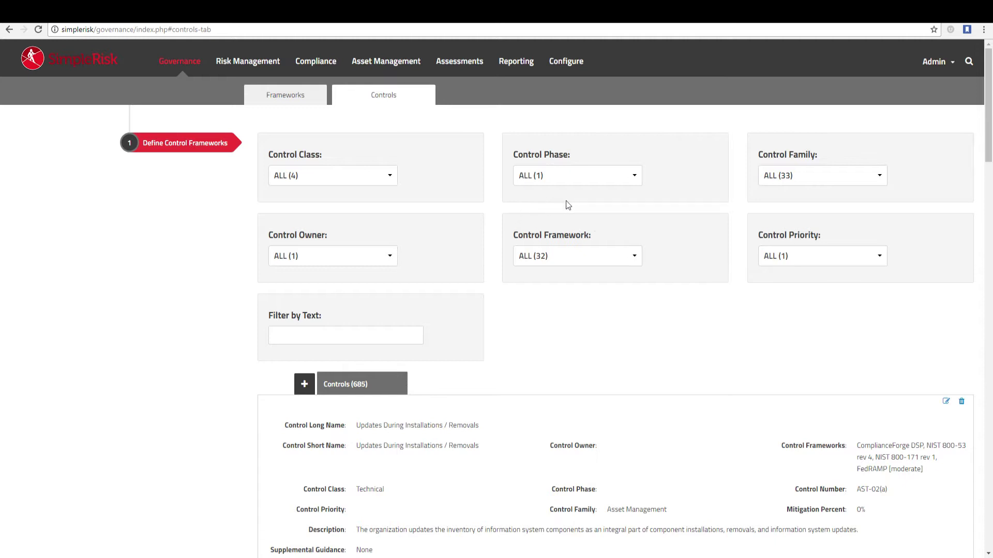
pyautogui.click(591, 261)
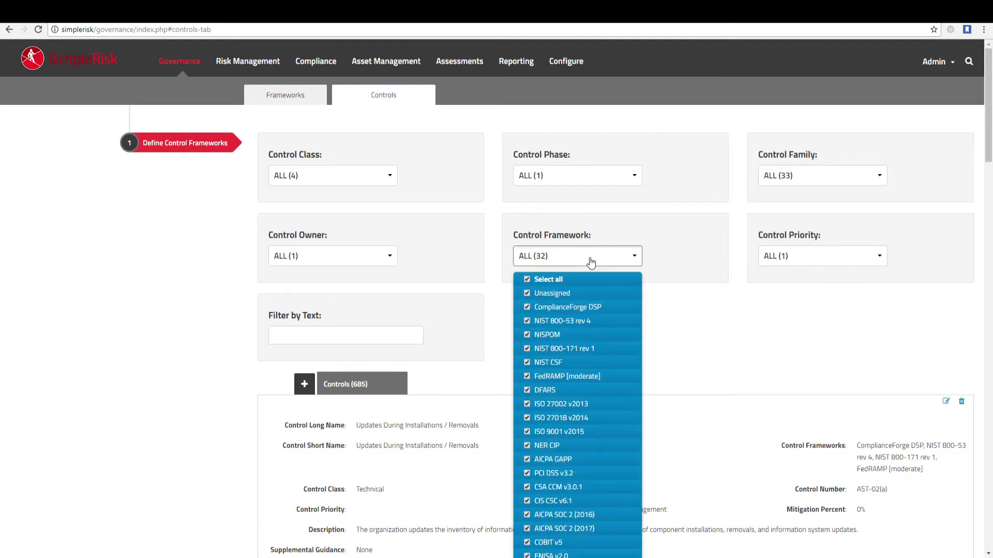
pyautogui.click(591, 262)
pyautogui.click(358, 180)
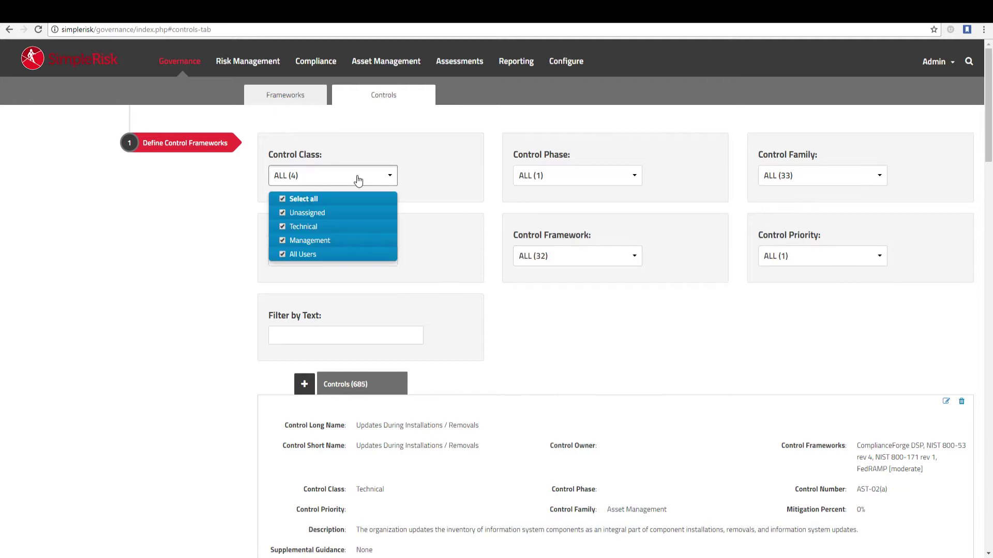
pyautogui.click(362, 179)
pyautogui.click(616, 180)
pyautogui.click(616, 179)
pyautogui.click(798, 180)
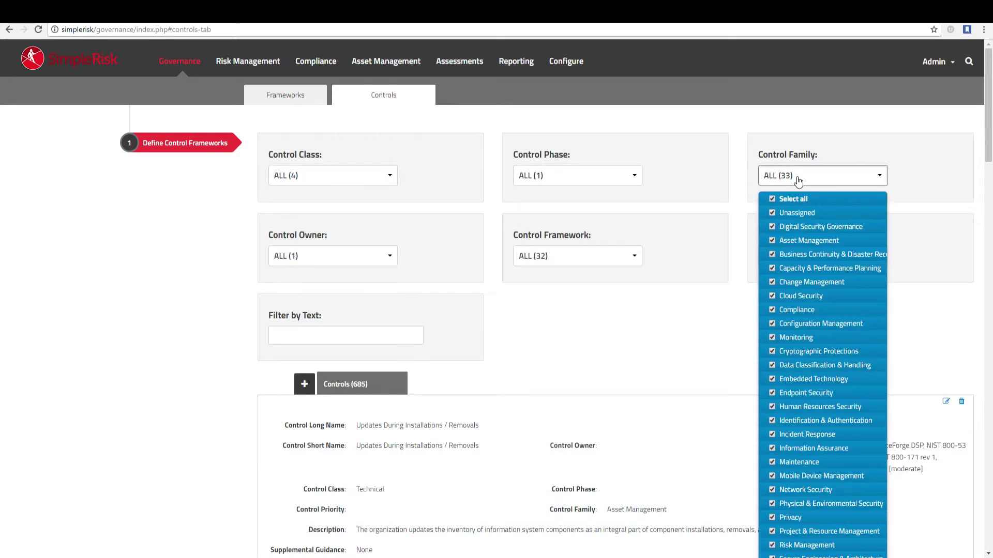
pyautogui.click(798, 180)
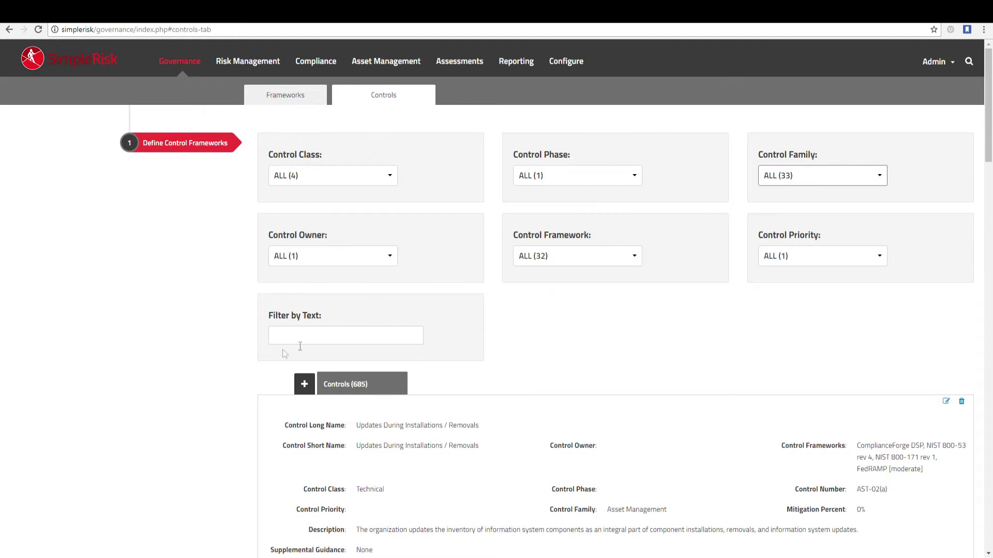
# Create a control with short name 'New Control' and long name 'Detailed Long Name', then save it
pyautogui.click(305, 384)
pyautogui.click(398, 223)
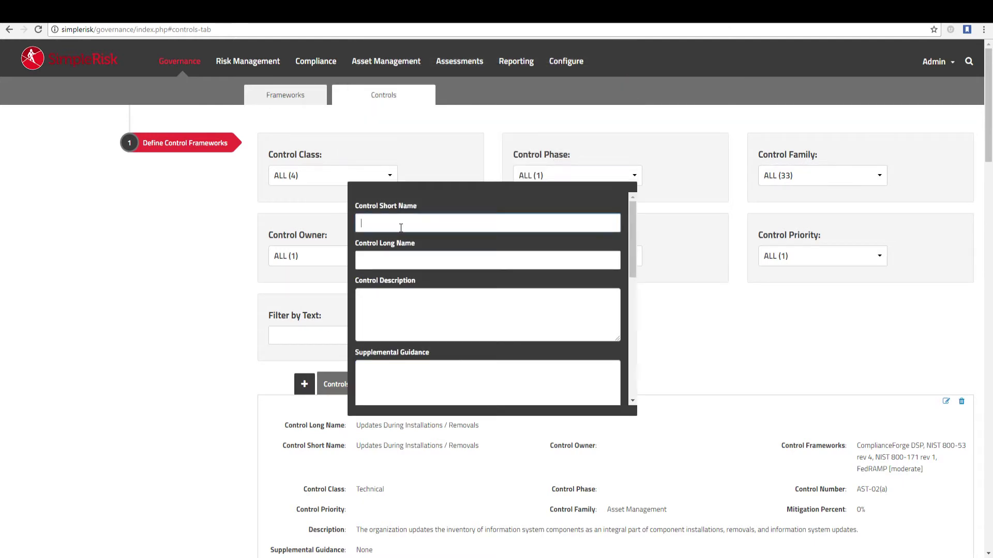
pyautogui.write('New Control')
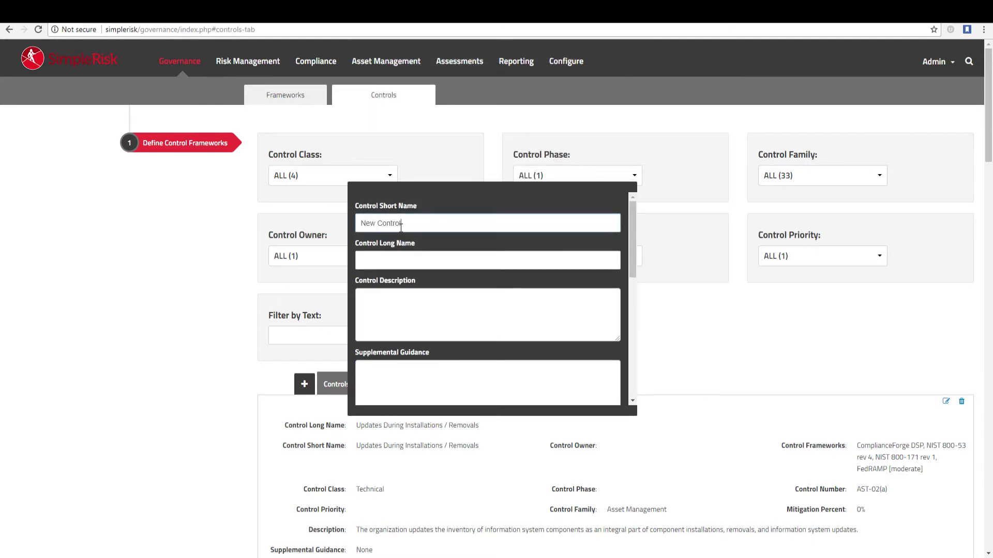
pyautogui.click(399, 262)
pyautogui.write('Detailed Long Name')
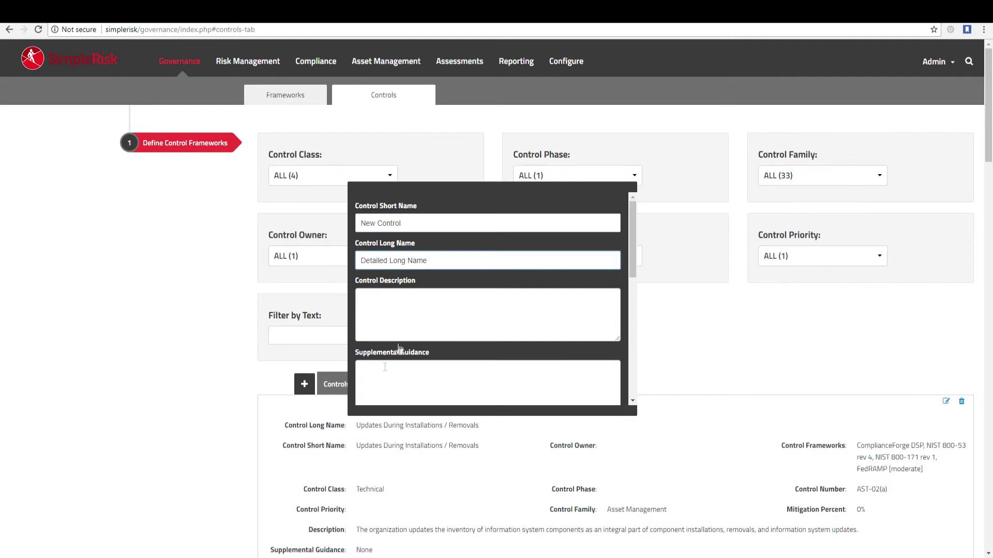
pyautogui.click(421, 318)
pyautogui.scroll(-2, 421, 317)
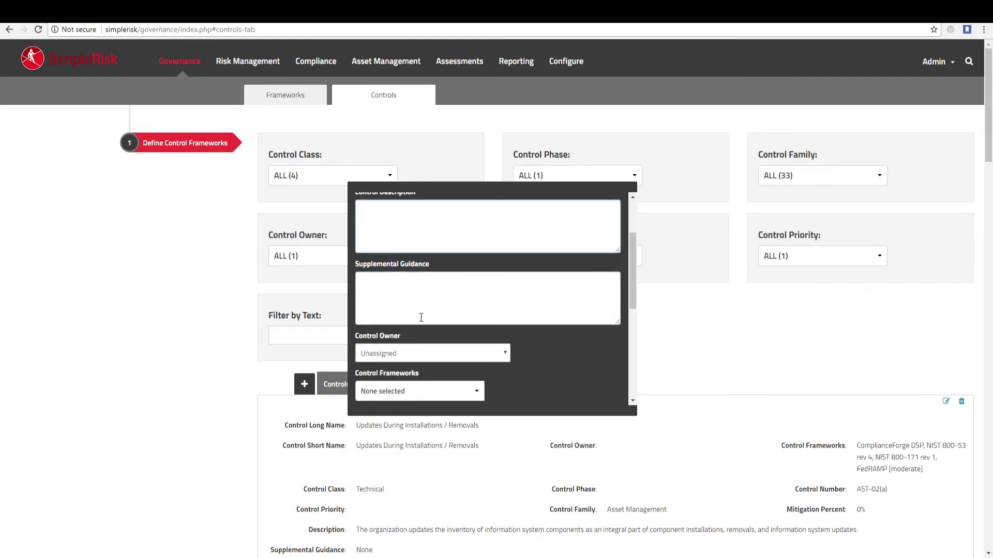
pyautogui.scroll(-2, 402, 310)
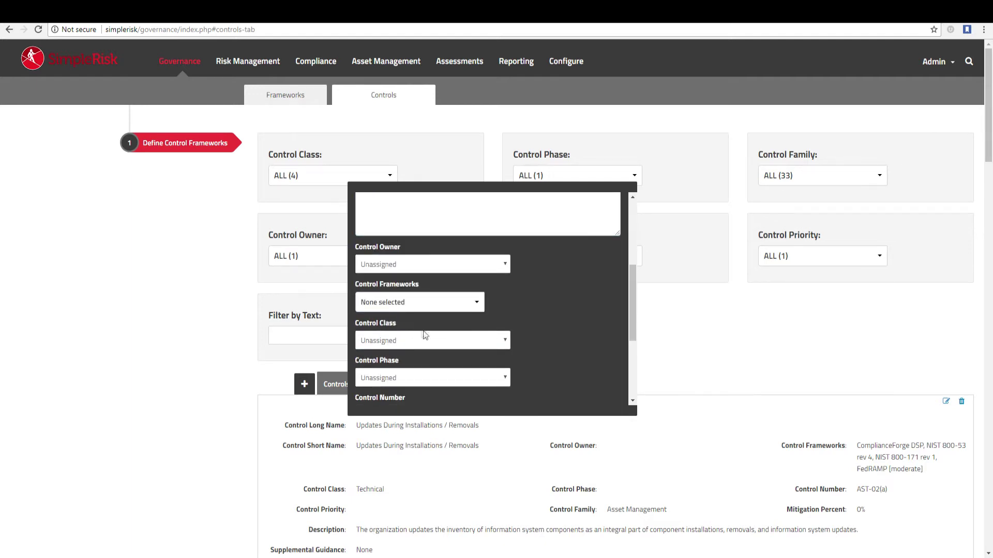
pyautogui.scroll(-2, 425, 336)
pyautogui.scroll(-3, 431, 337)
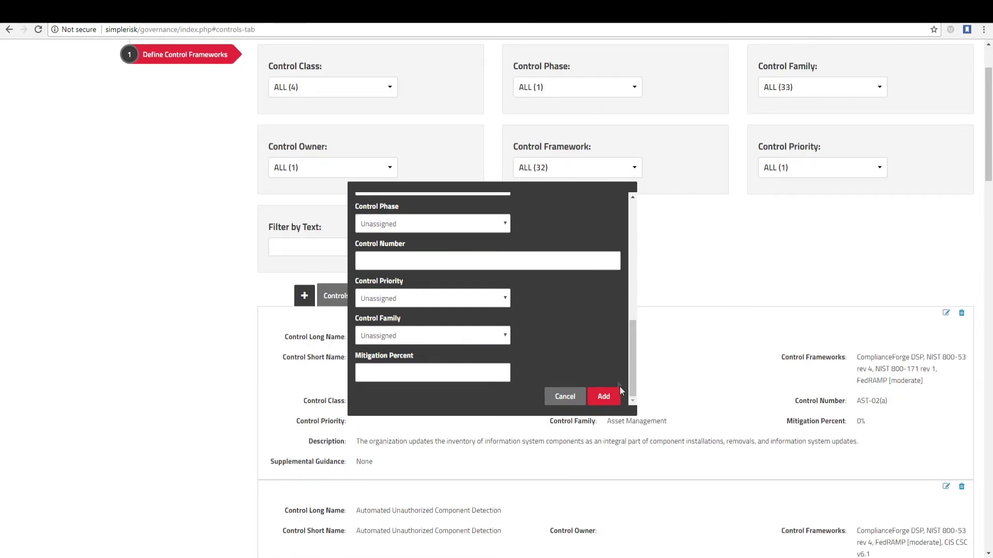
pyautogui.click(609, 399)
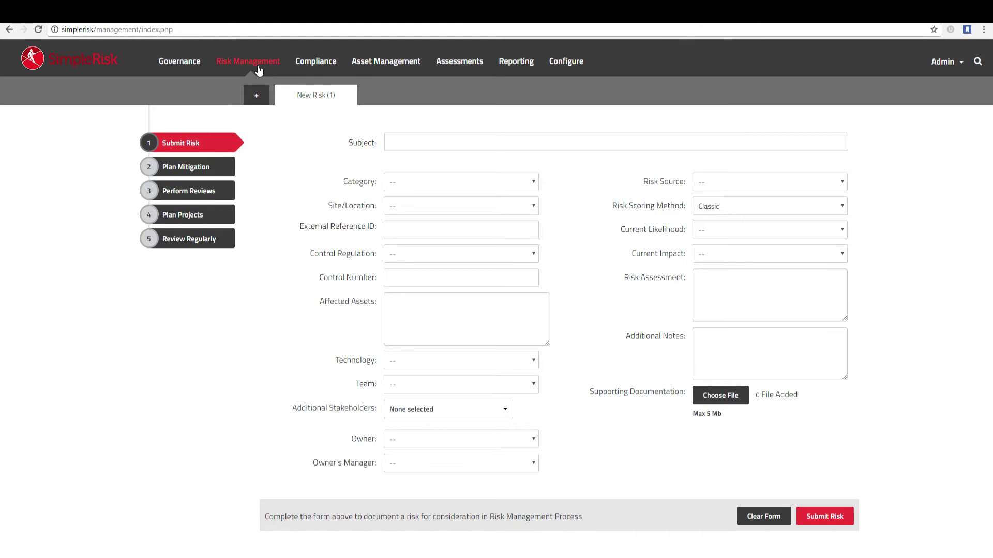
# Open Plan Mitigation for risk 1002 and bring up its mitigating controls list
pyautogui.click(184, 170)
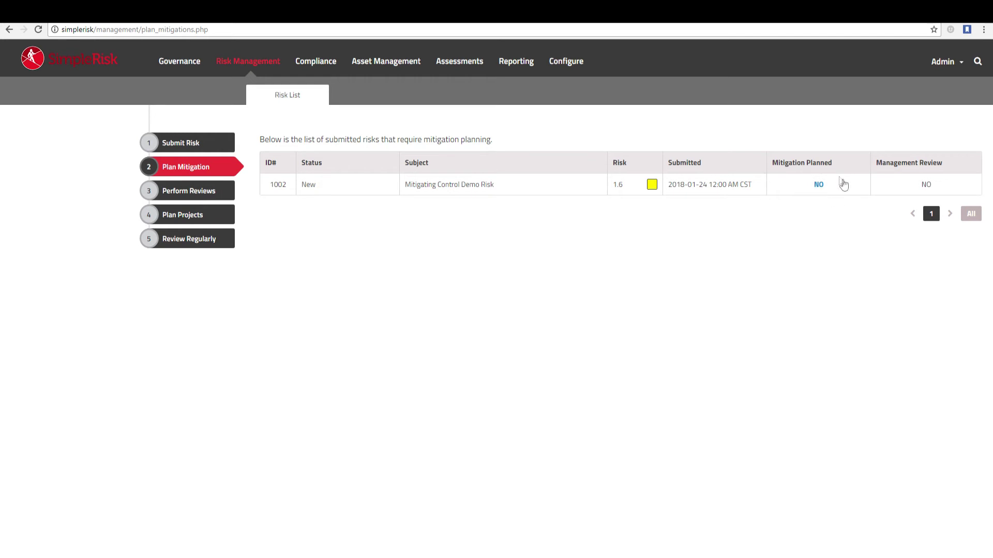
pyautogui.click(820, 186)
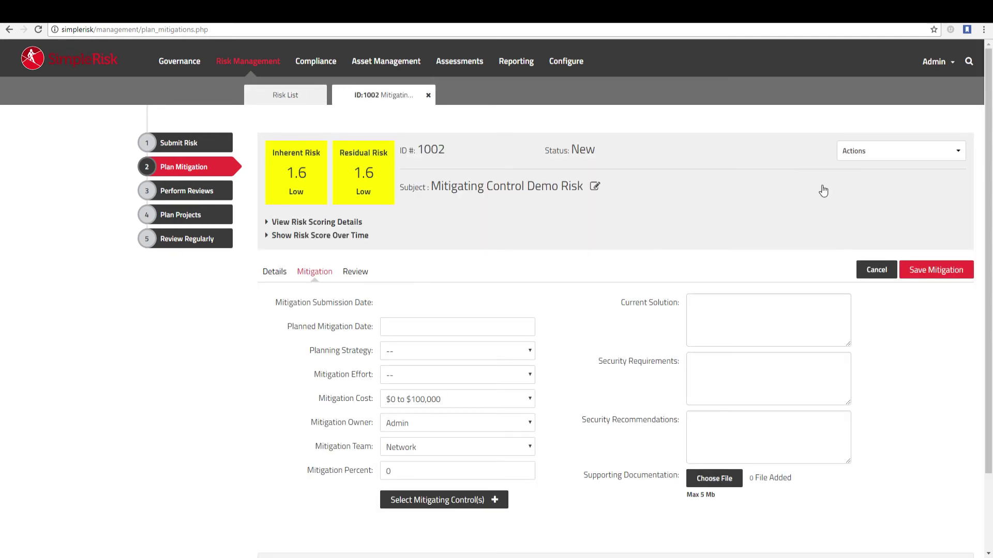
pyautogui.scroll(-2, 640, 220)
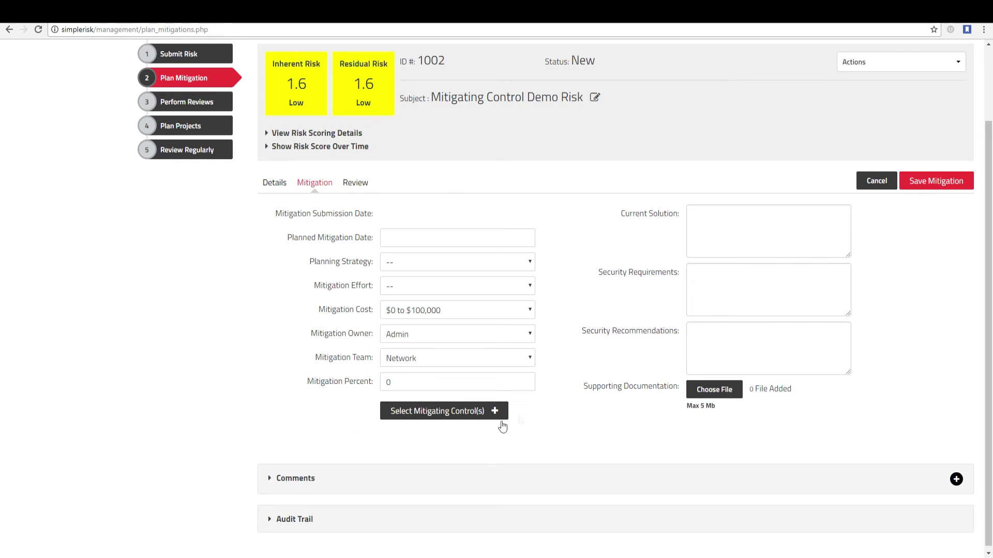
pyautogui.click(422, 418)
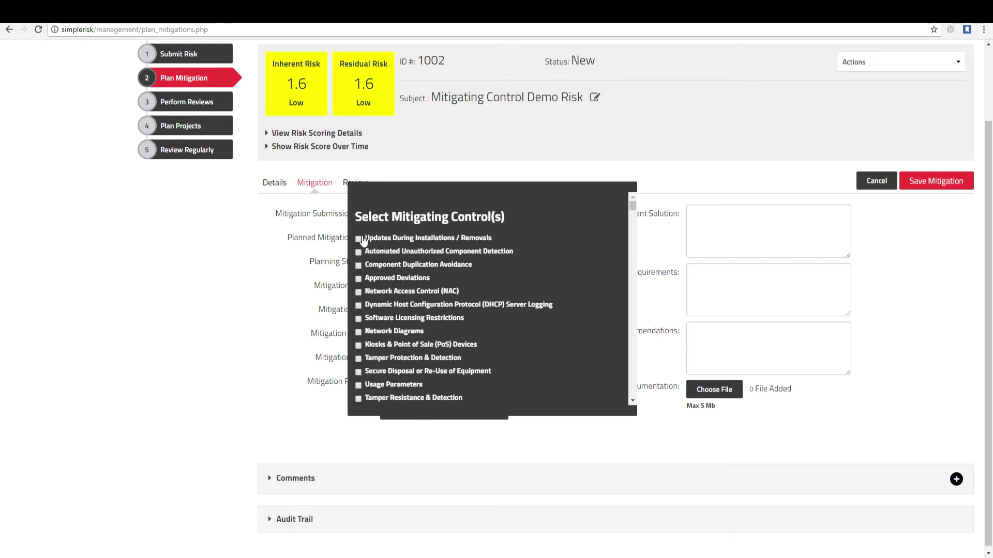
# Tick 'Updates During Installations / Removals' as risk 1002's mitigating control and close the picker
pyautogui.scroll(-2, 415, 270)
pyautogui.scroll(-3, 415, 269)
pyautogui.scroll(5, 414, 269)
pyautogui.scroll(2, 415, 269)
pyautogui.click(366, 239)
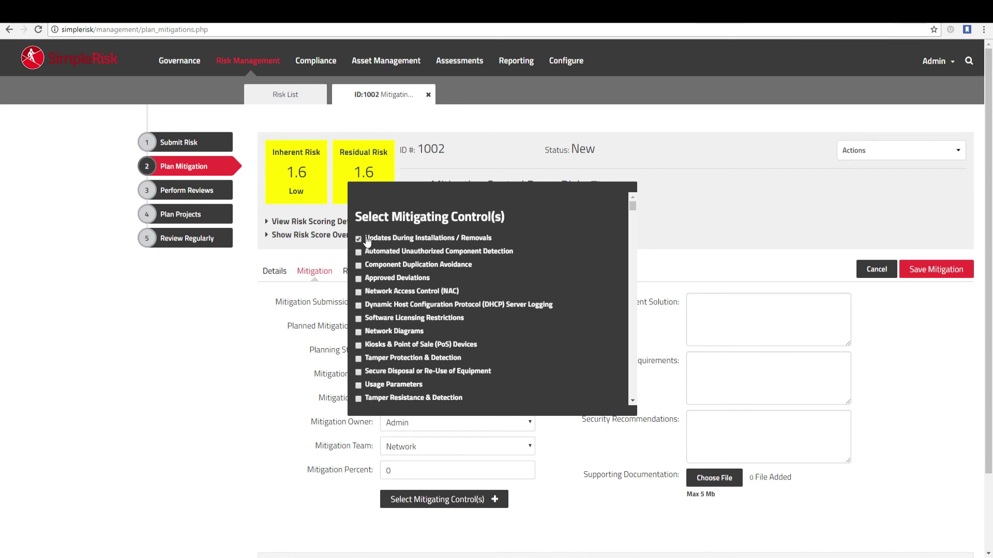
pyautogui.click(652, 252)
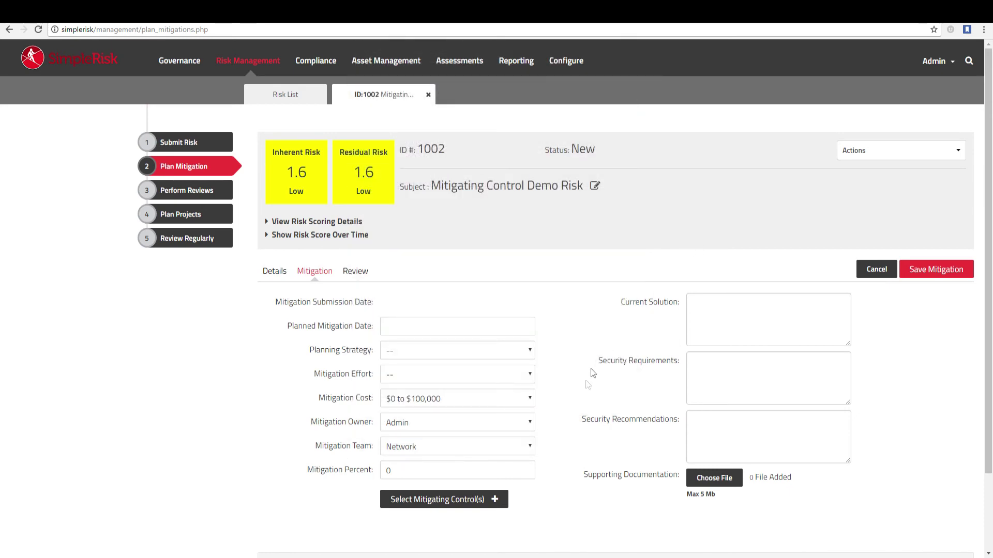
pyautogui.scroll(-2, 580, 401)
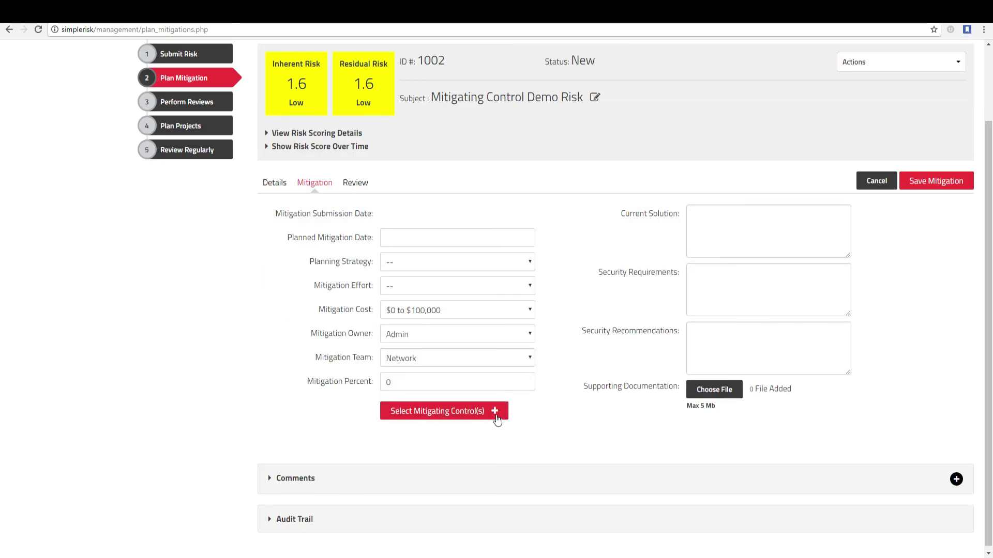